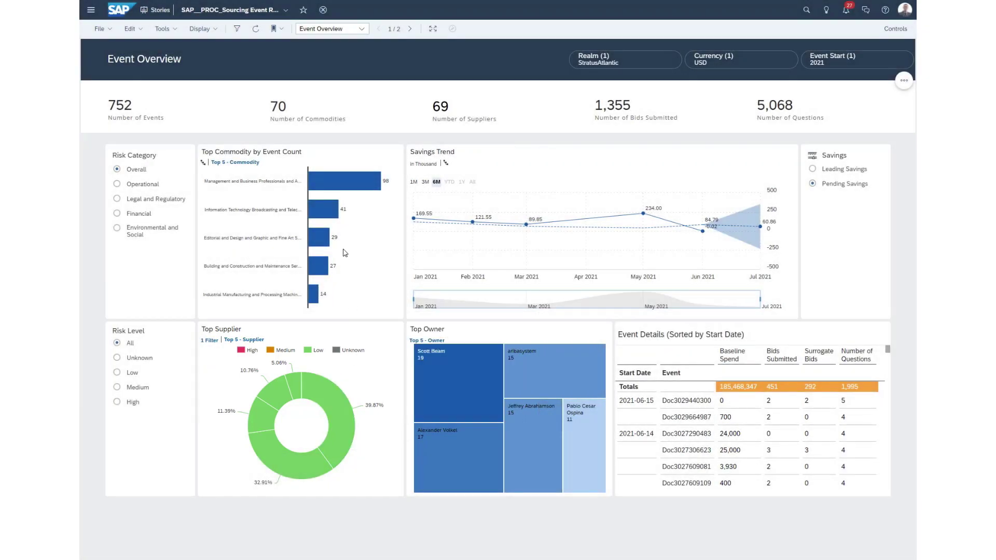
# Drill the Information Technology bar in Top Commodity by Event Count down to its sub-commodities.
pyautogui.click(326, 220)
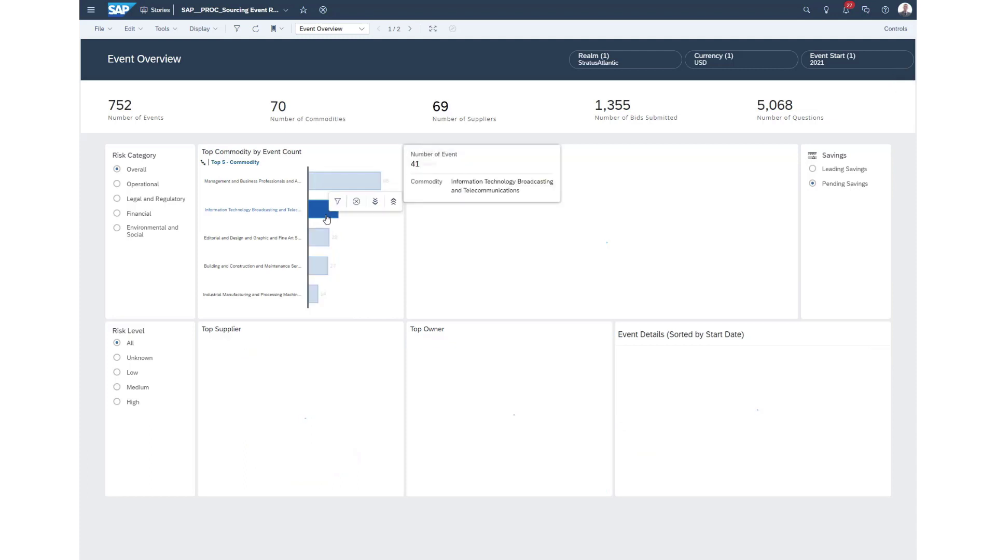
pyautogui.click(374, 202)
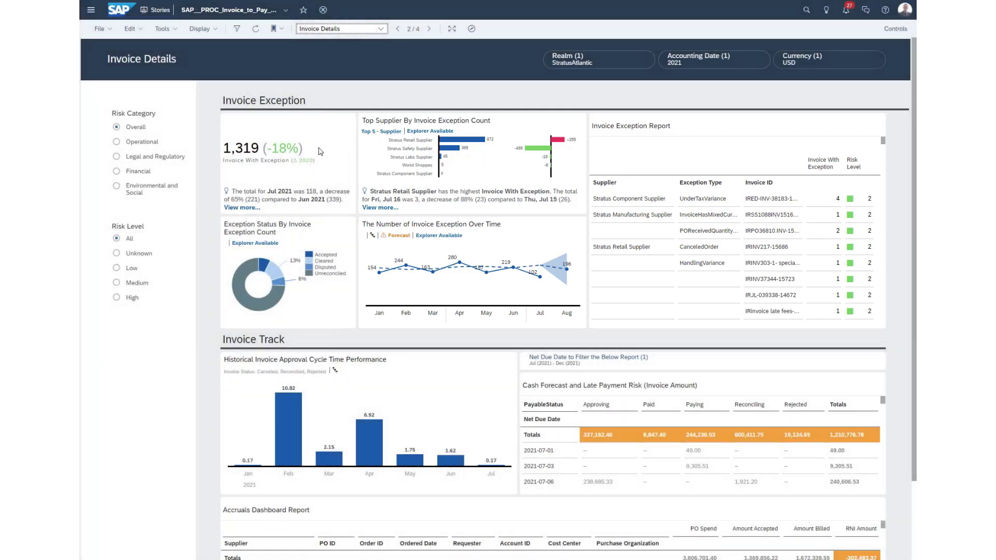
# Show Smart Insights for Stratus Retail Supplier's Invoice With Exception data point.
pyautogui.click(372, 208)
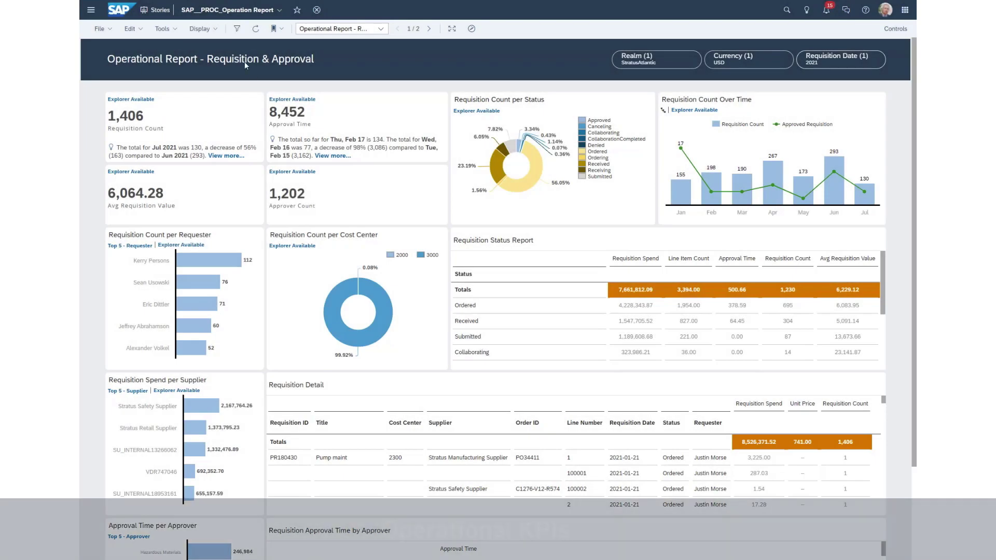
pyautogui.scroll(-1, 266, 94)
pyautogui.scroll(-2, 266, 95)
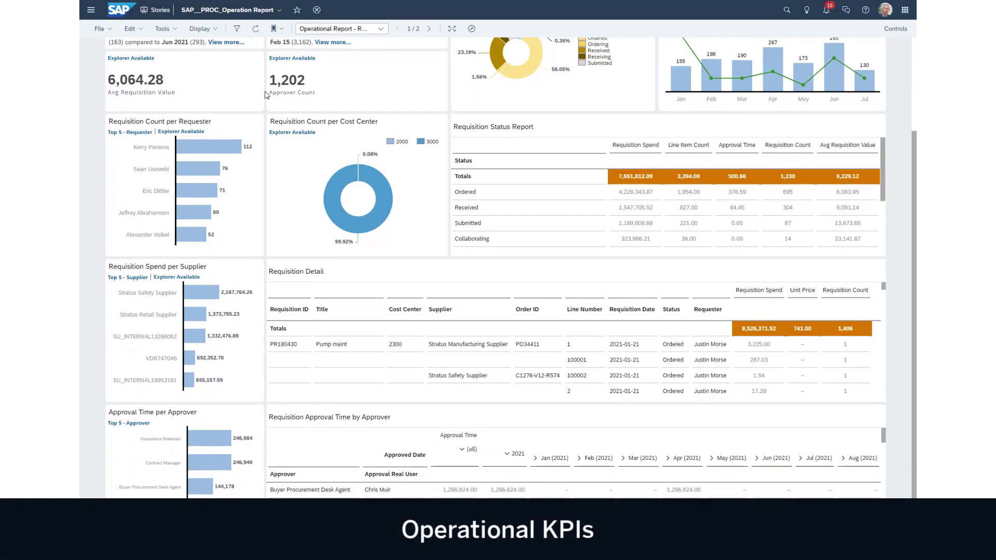